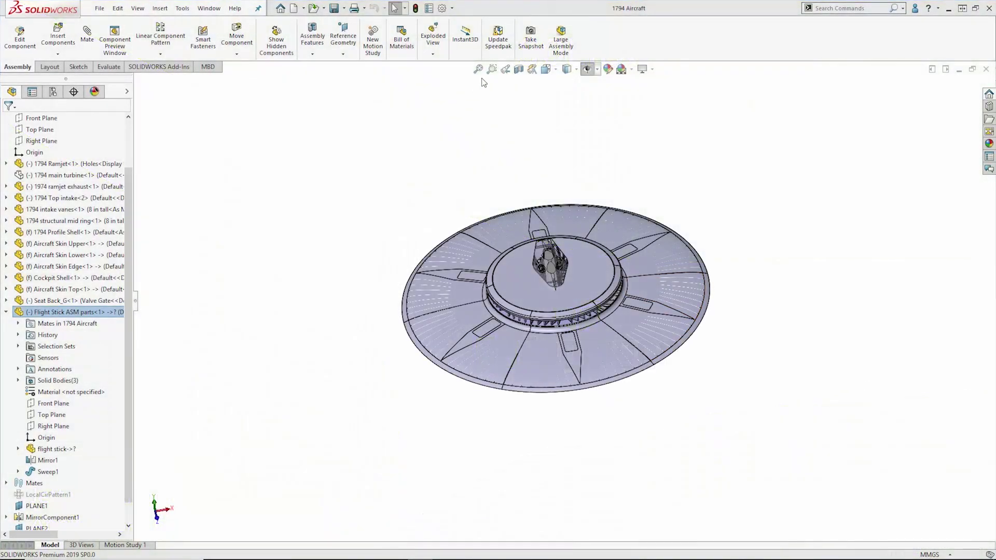
Zoom to a boxed area around the flight stick in the aircraft cockpit
{"action": "left_click", "coordinate": [491, 70]}
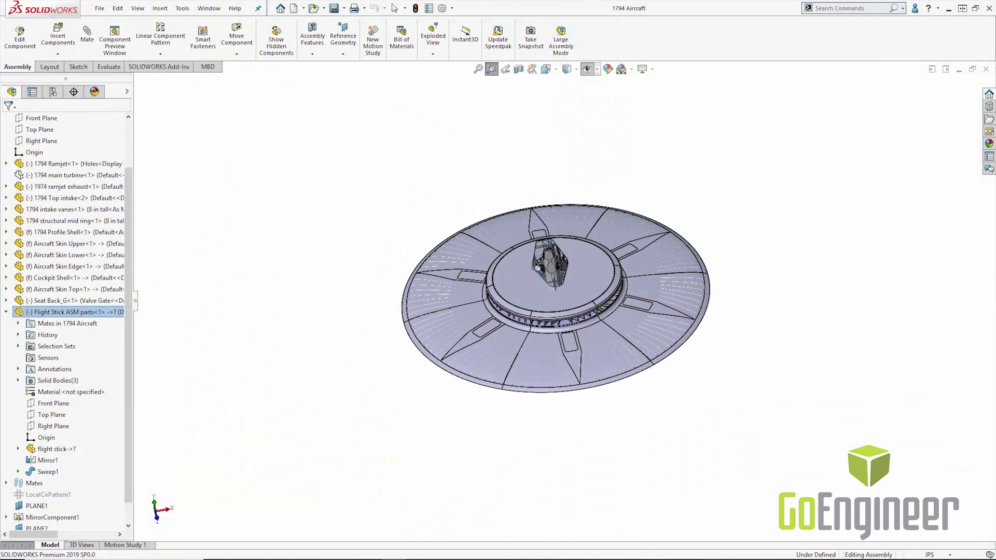
{"action": "left_click_drag", "start_coordinate": [533, 261], "coordinate": [575, 301]}
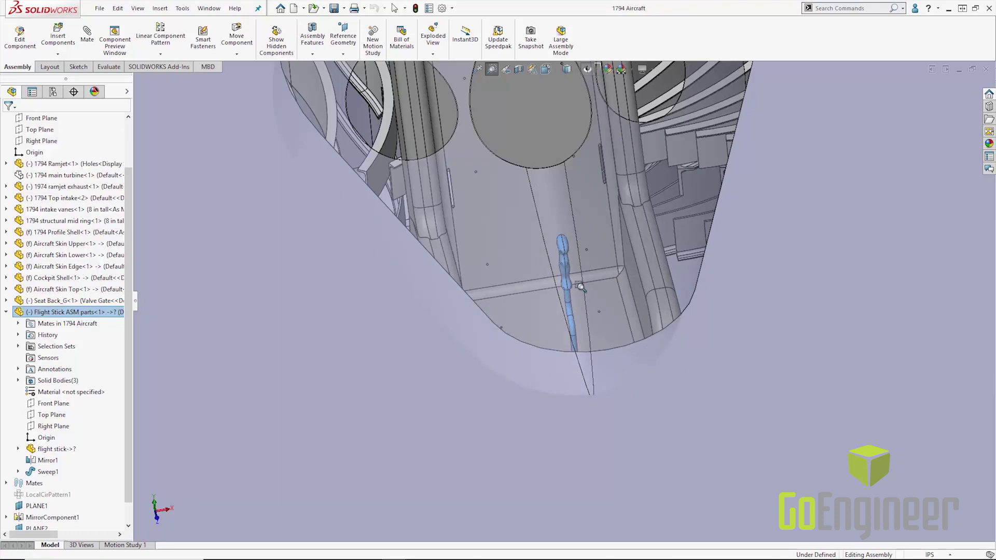
Open the Flight Stick RH part from recent documents and highlight its Split Line1 feature
{"action": "key", "text": "ctrl+F2"}
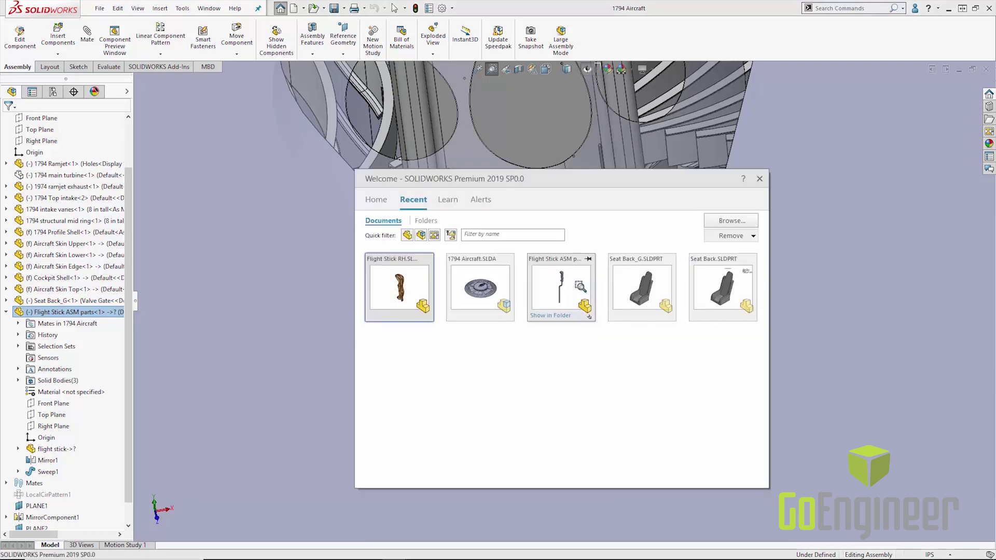
{"action": "left_click", "coordinate": [408, 283]}
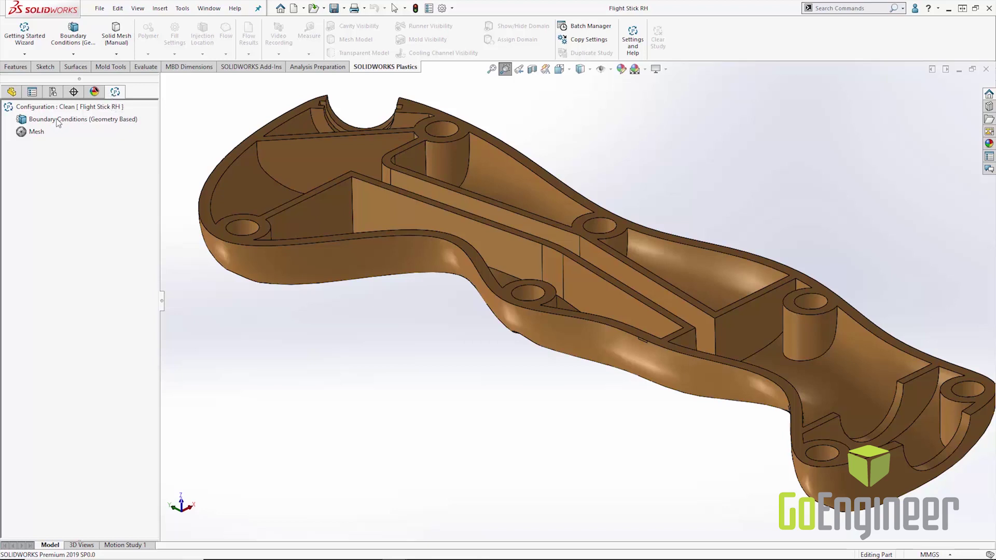
{"action": "left_click", "coordinate": [11, 93]}
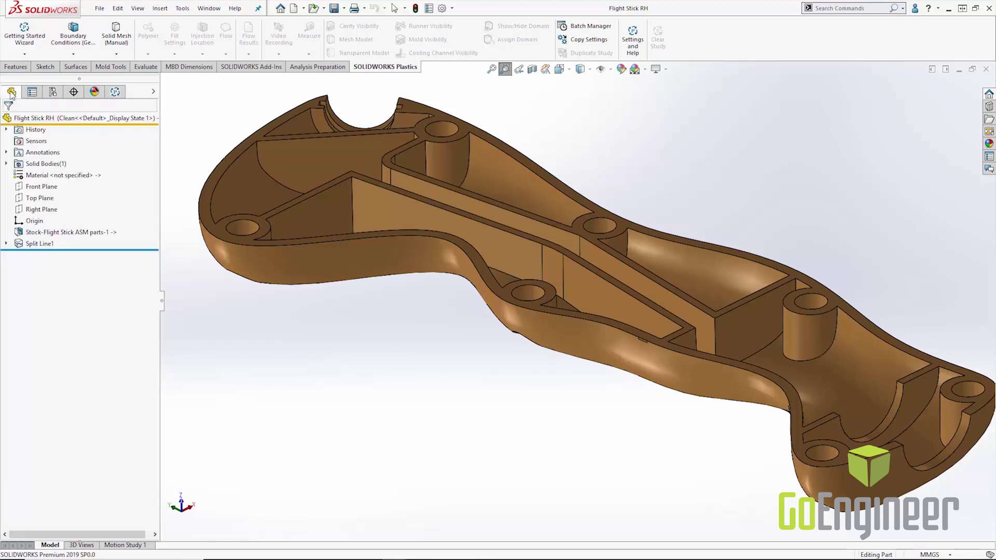
{"action": "key", "text": "Escape"}
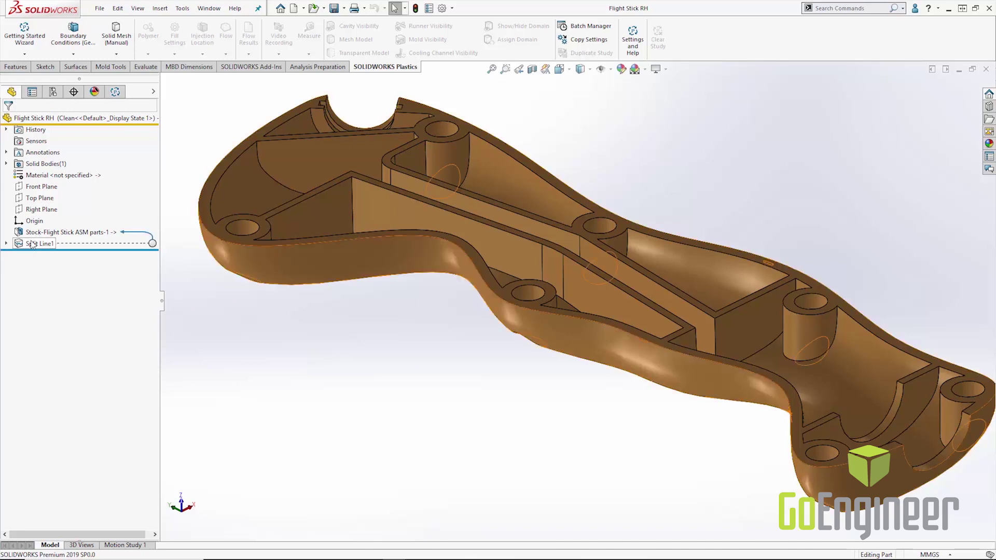
{"action": "left_click", "coordinate": [32, 244]}
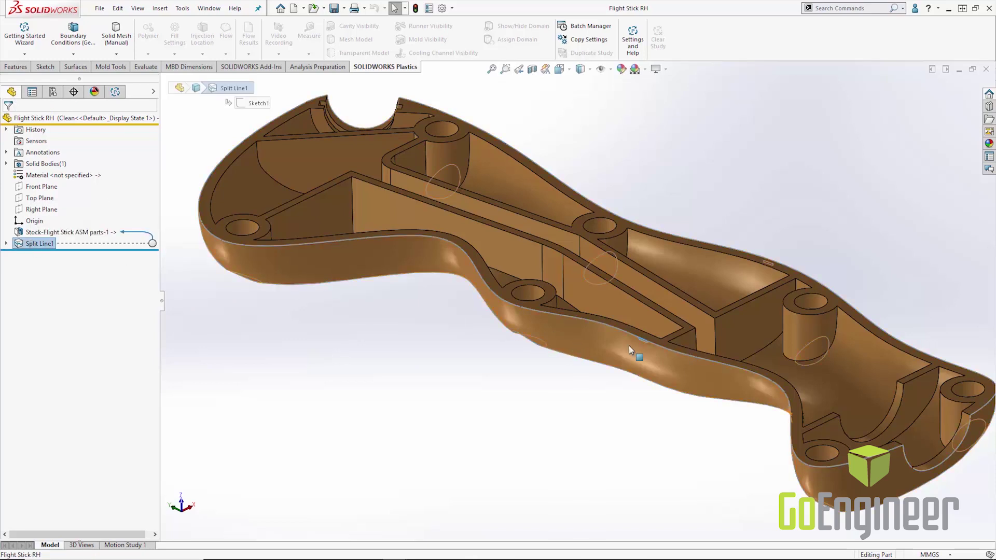
{"action": "scroll", "coordinate": [647, 343], "scroll_direction": "down", "scroll_amount": 5}
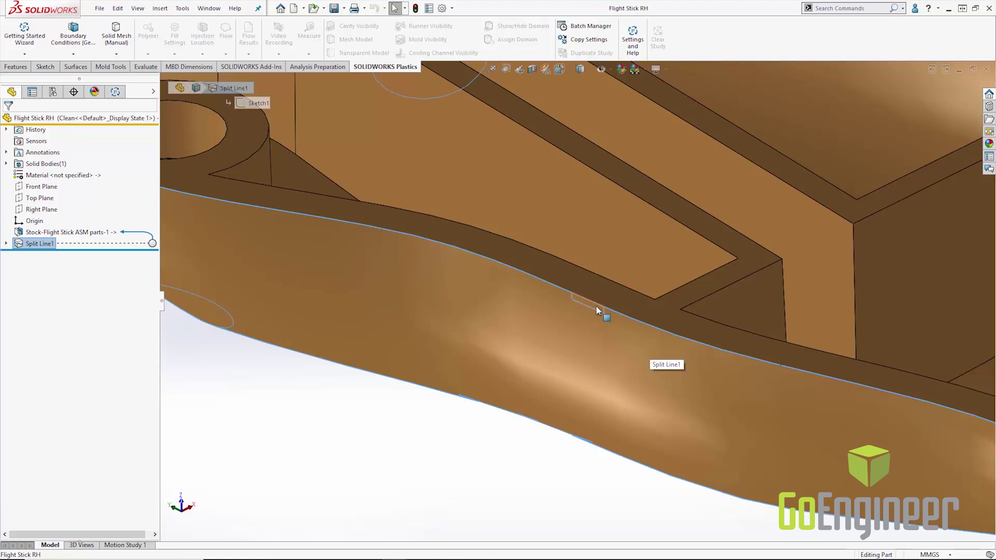
{"action": "left_click", "coordinate": [115, 93]}
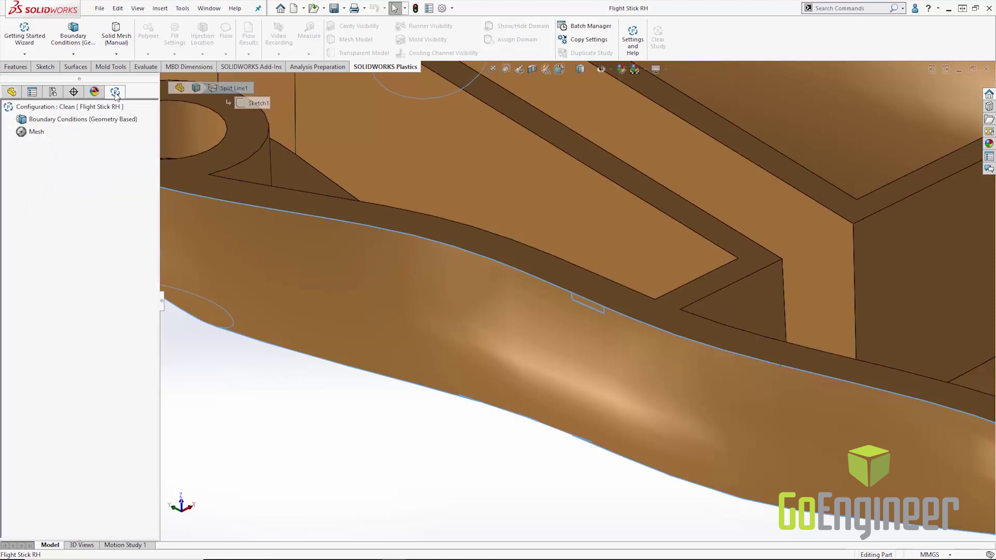
Add a geometry-based injection location on the small split-line face of the side wall
{"action": "right_click", "coordinate": [72, 120]}
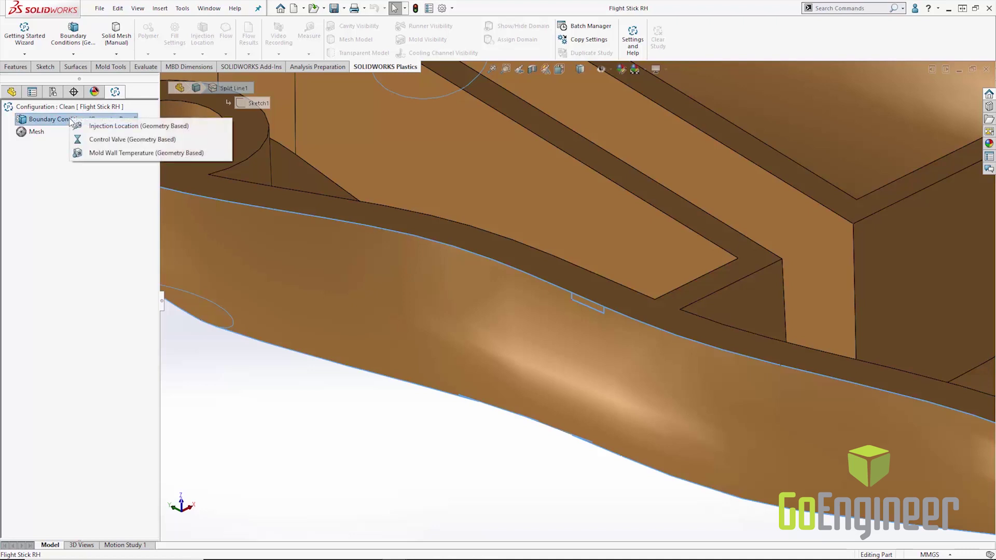
{"action": "left_click", "coordinate": [116, 127]}
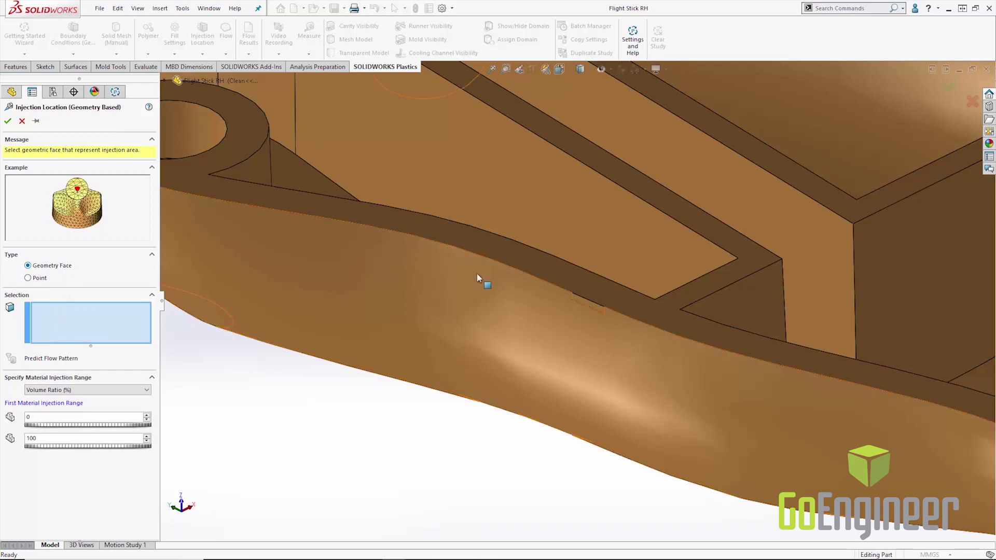
{"action": "left_click", "coordinate": [588, 305]}
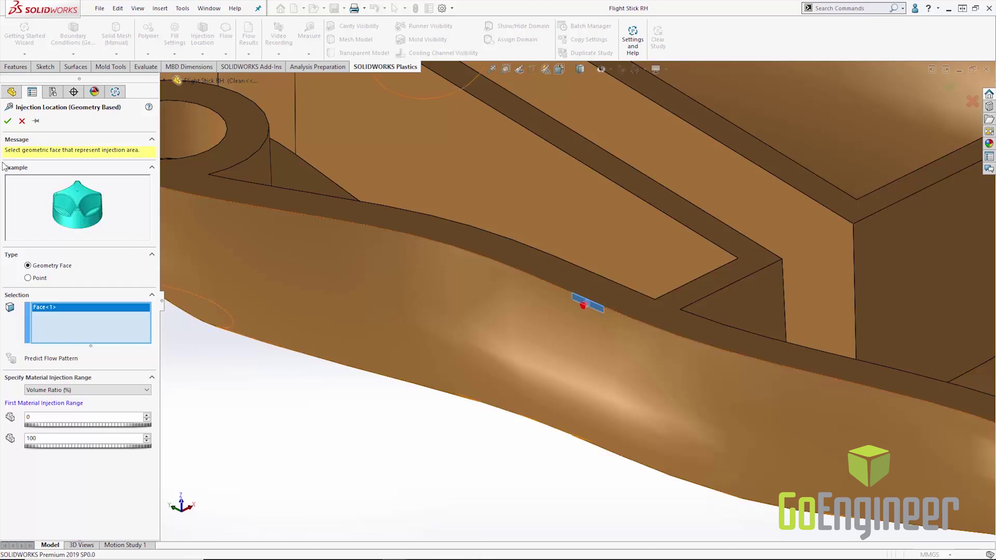
{"action": "left_click", "coordinate": [7, 121]}
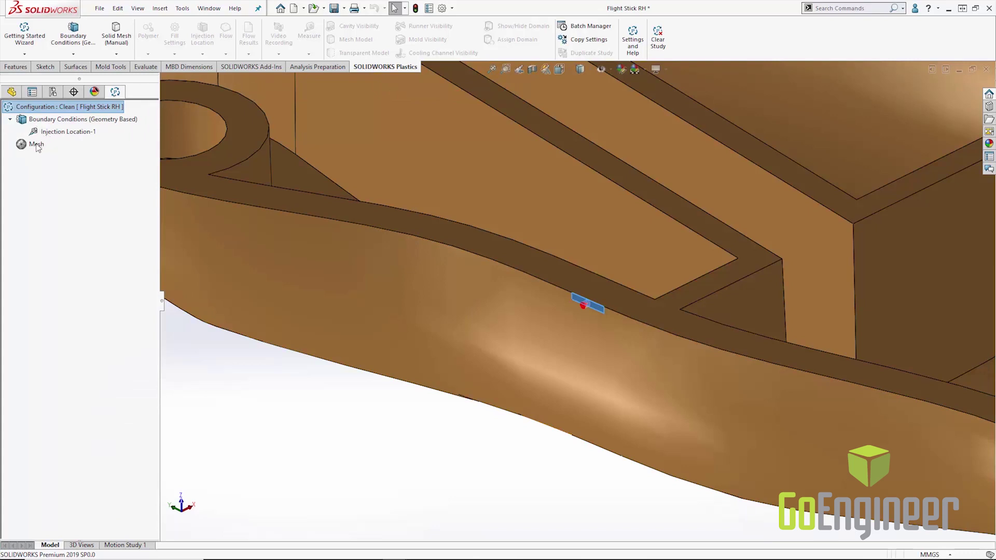
Refine the mesh on the injection face to .25 mm and display the resulting mesh model
{"action": "right_click", "coordinate": [36, 145]}
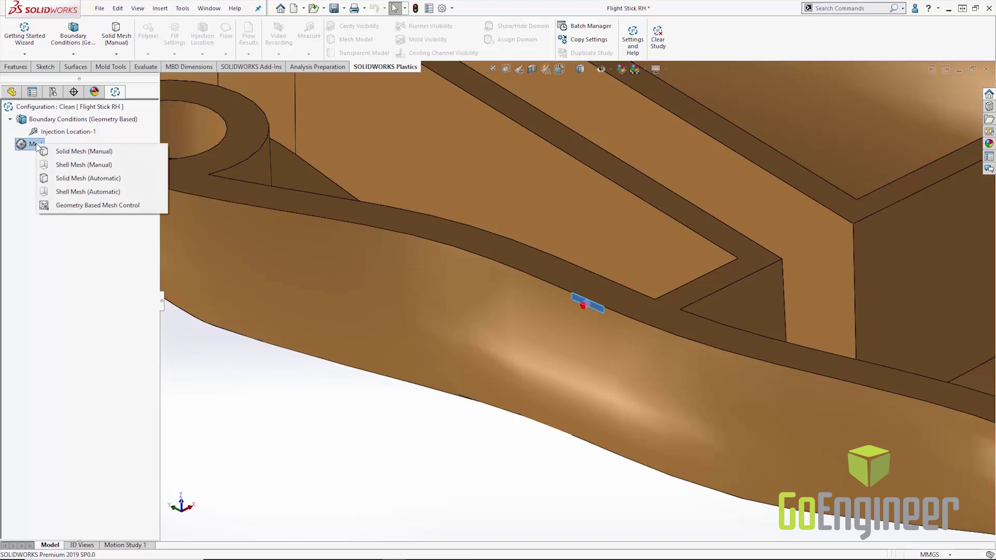
{"action": "left_click", "coordinate": [91, 206]}
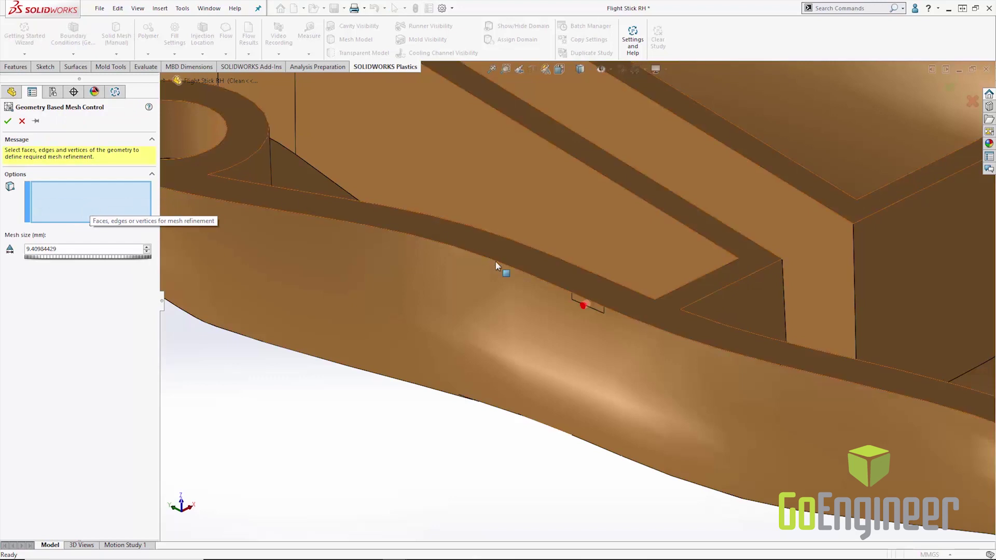
{"action": "left_click", "coordinate": [600, 311]}
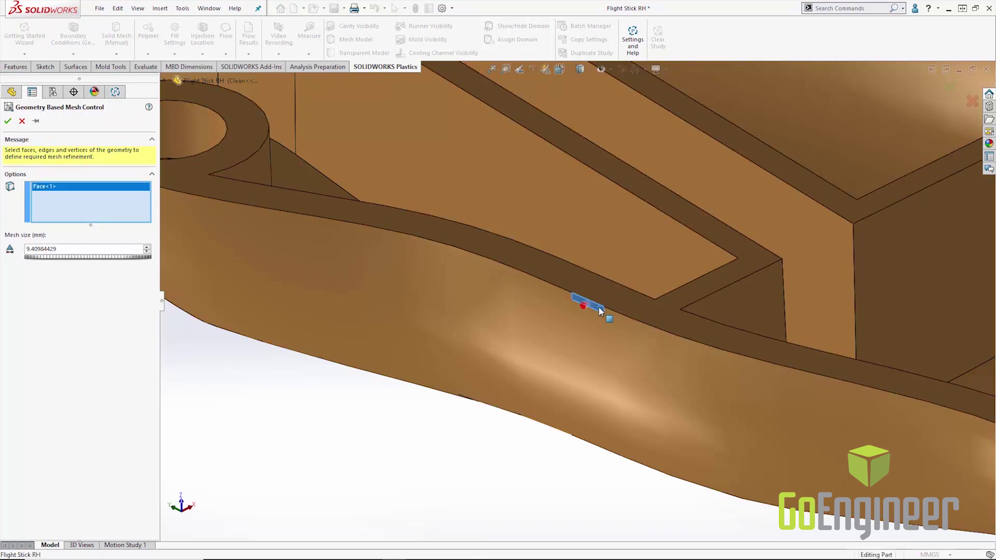
{"action": "left_click", "coordinate": [83, 249]}
{"action": "left_click_drag", "start_coordinate": [83, 250], "coordinate": [18, 253]}
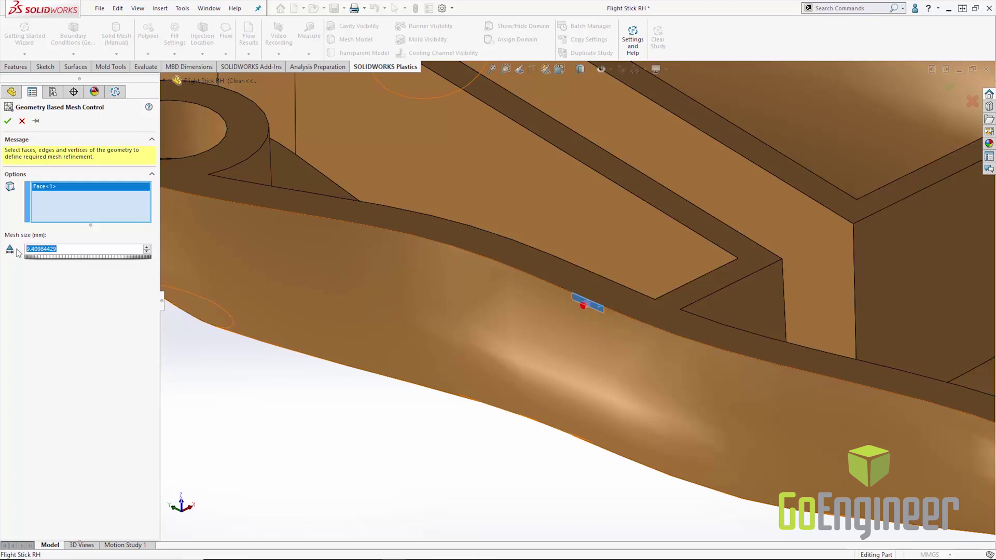
{"action": "type", "text": ".25"}
{"action": "key", "text": "Return"}
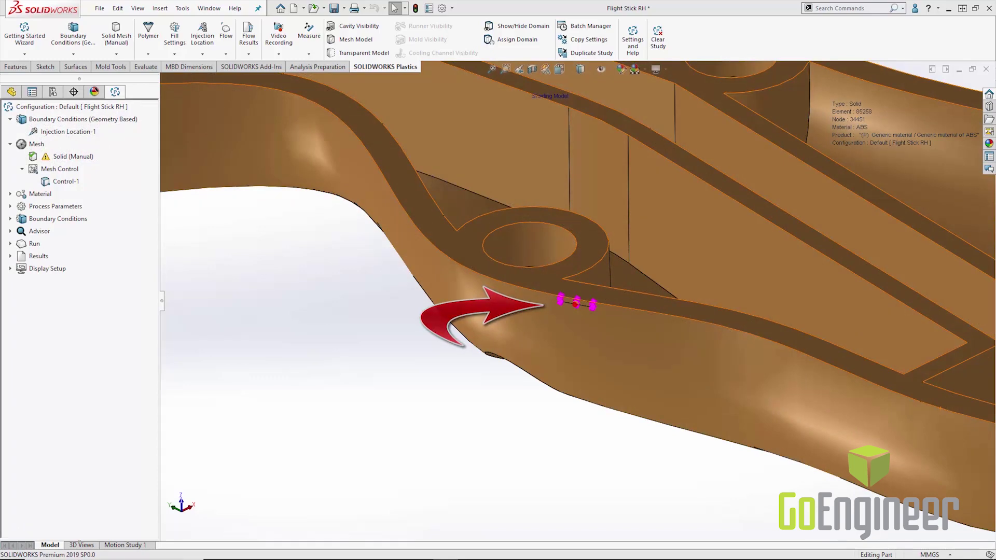
{"action": "left_click", "coordinate": [355, 40]}
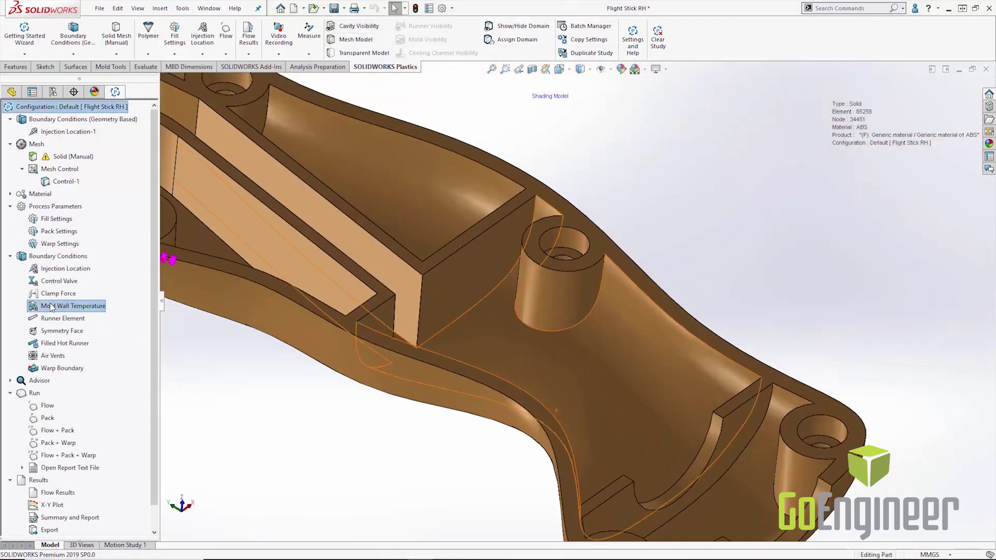
Change the wall temperature from 80 to 60 °C for a box-selected patch of floor triangles
{"action": "right_click", "coordinate": [52, 305]}
{"action": "left_click", "coordinate": [71, 312]}
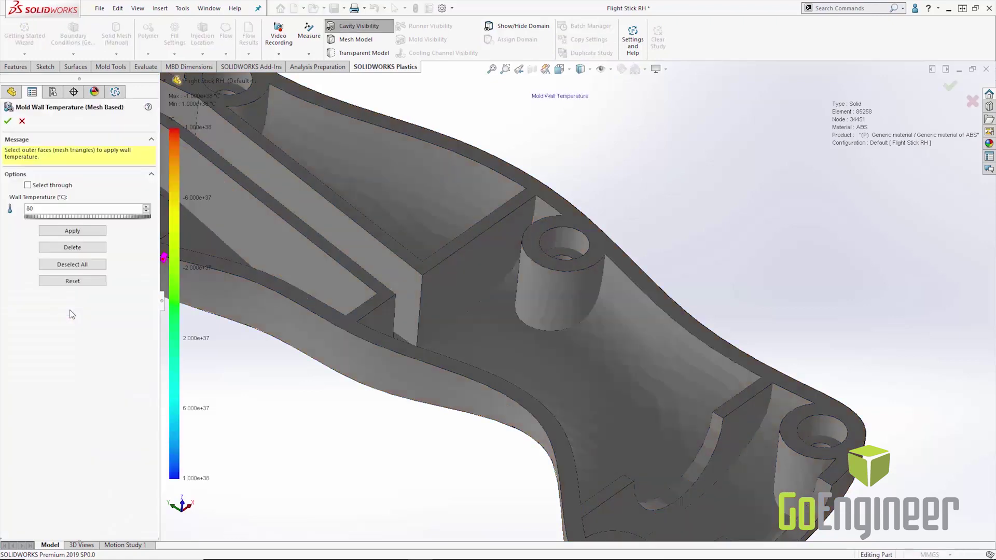
{"action": "double_click", "coordinate": [54, 208]}
{"action": "type", "text": "60"}
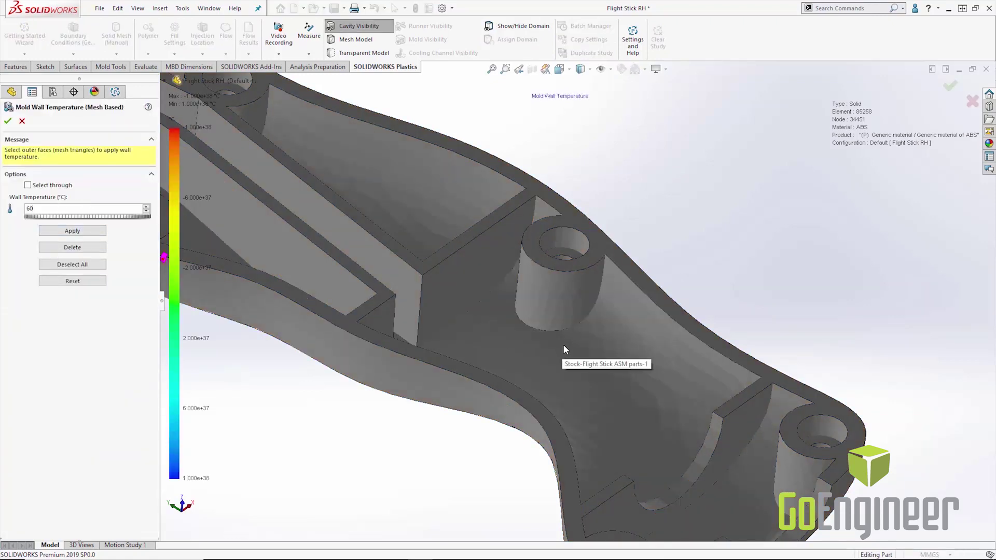
{"action": "left_click", "coordinate": [659, 378]}
{"action": "scroll", "coordinate": [670, 385], "scroll_direction": "up", "scroll_amount": 3}
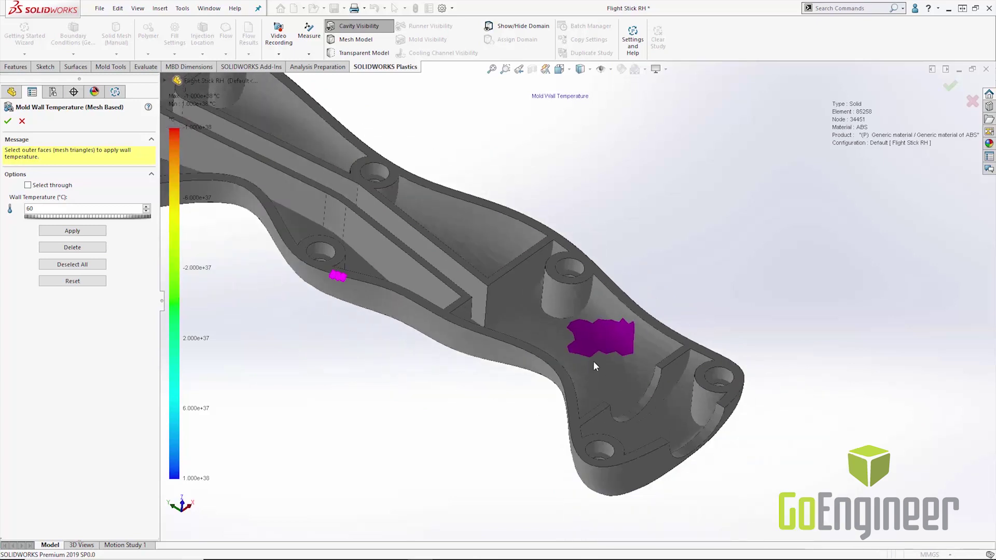
{"action": "left_click_drag", "start_coordinate": [629, 397], "coordinate": [633, 391]}
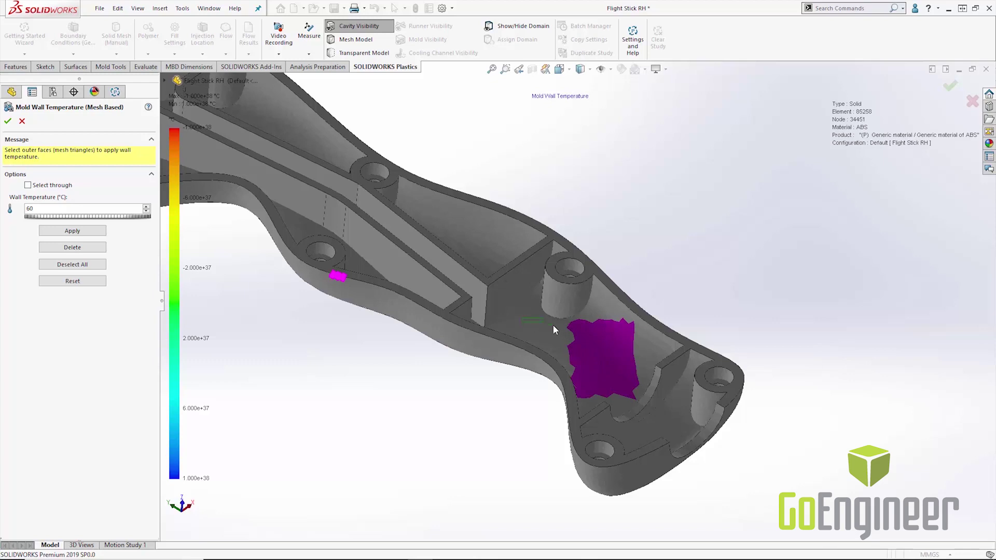
{"action": "left_click_drag", "start_coordinate": [562, 341], "coordinate": [565, 340]}
{"action": "middle_click_drag", "start_coordinate": [564, 340], "coordinate": [512, 336]}
{"action": "mouse_move", "coordinate": [555, 351]}
{"action": "left_mouse_down"}
{"action": "mouse_move", "coordinate": [584, 373]}
{"action": "mouse_move", "coordinate": [584, 360]}
{"action": "mouse_move", "coordinate": [556, 366]}
{"action": "left_mouse_up"}
{"action": "left_click_drag", "start_coordinate": [579, 400], "coordinate": [579, 401]}
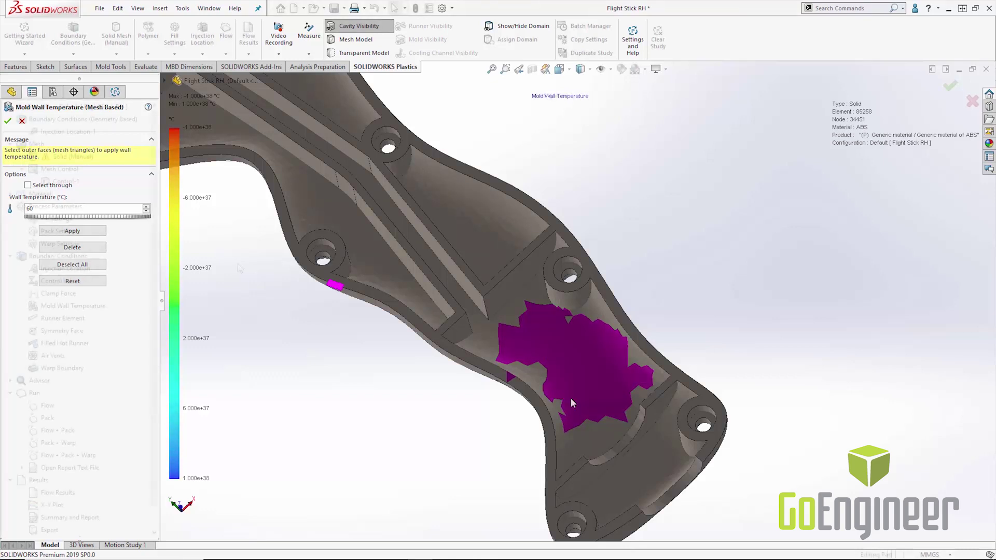
{"action": "left_click", "coordinate": [7, 121]}
Apply a 60 °C geometry-based mold wall temperature to the central, lower, upper and left pocket faces
{"action": "right_click", "coordinate": [75, 120]}
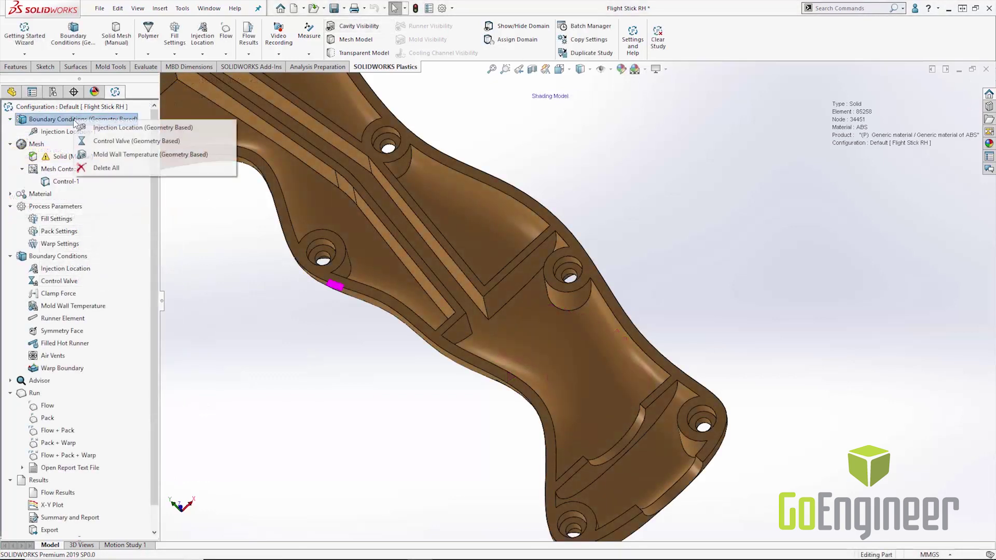
{"action": "left_click", "coordinate": [114, 155]}
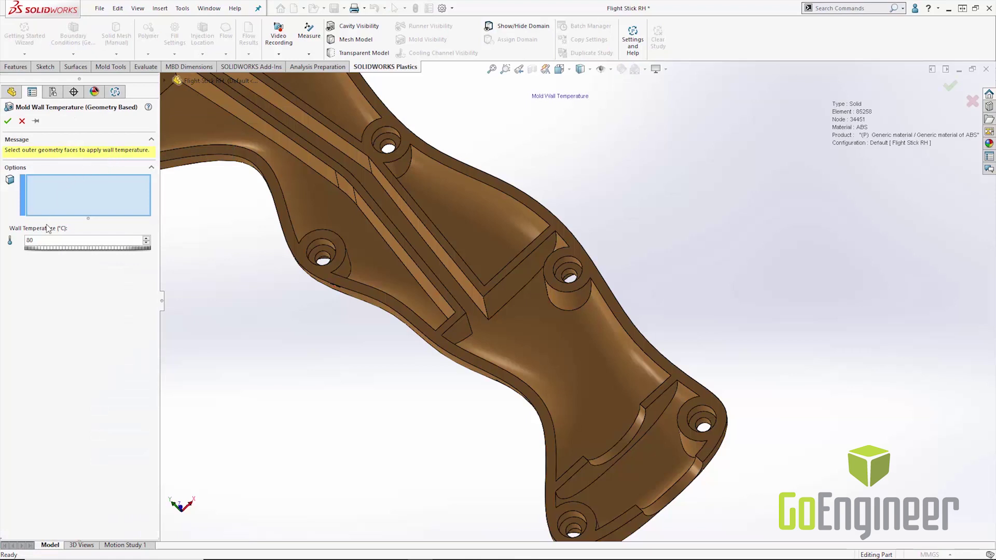
{"action": "double_click", "coordinate": [54, 243]}
{"action": "type", "text": "60"}
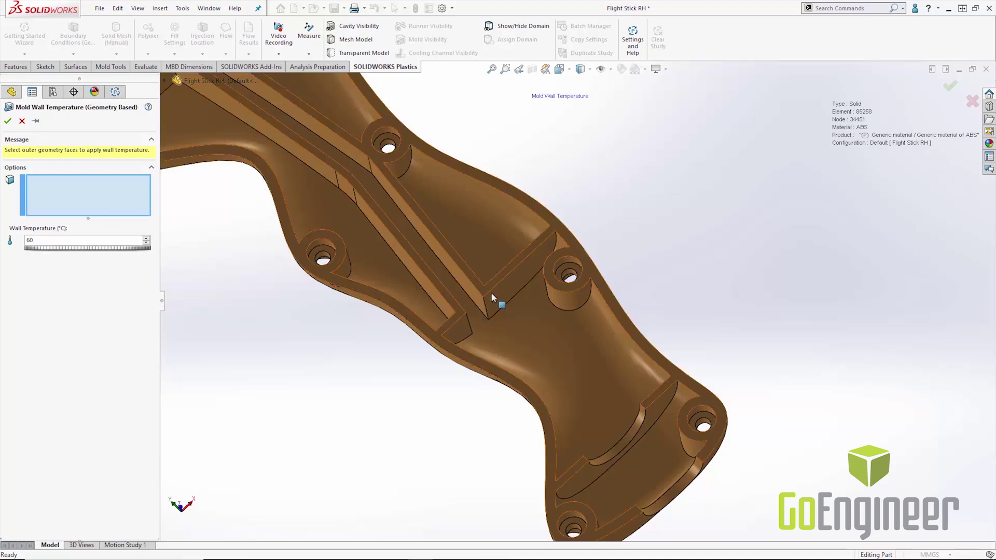
{"action": "left_click", "coordinate": [538, 318]}
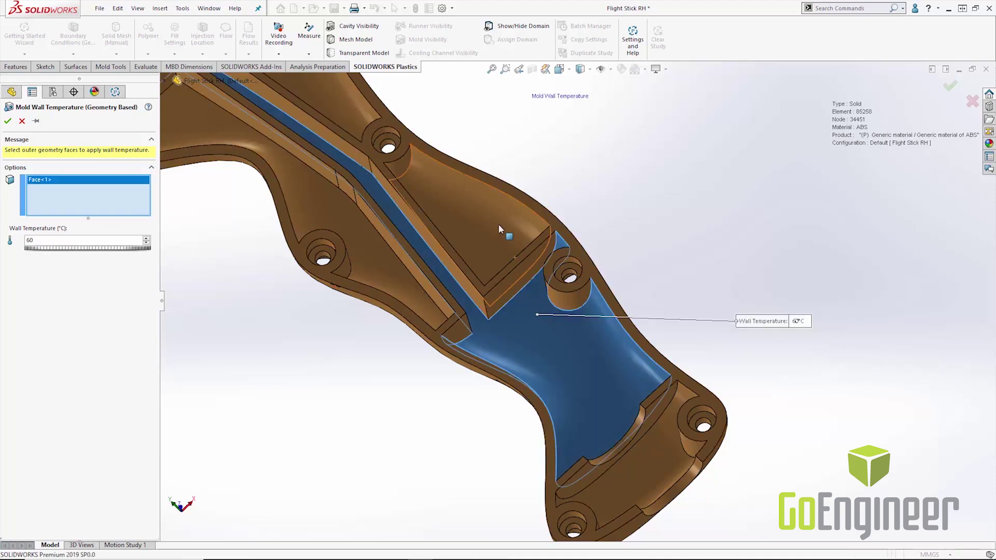
{"action": "left_click", "coordinate": [652, 454]}
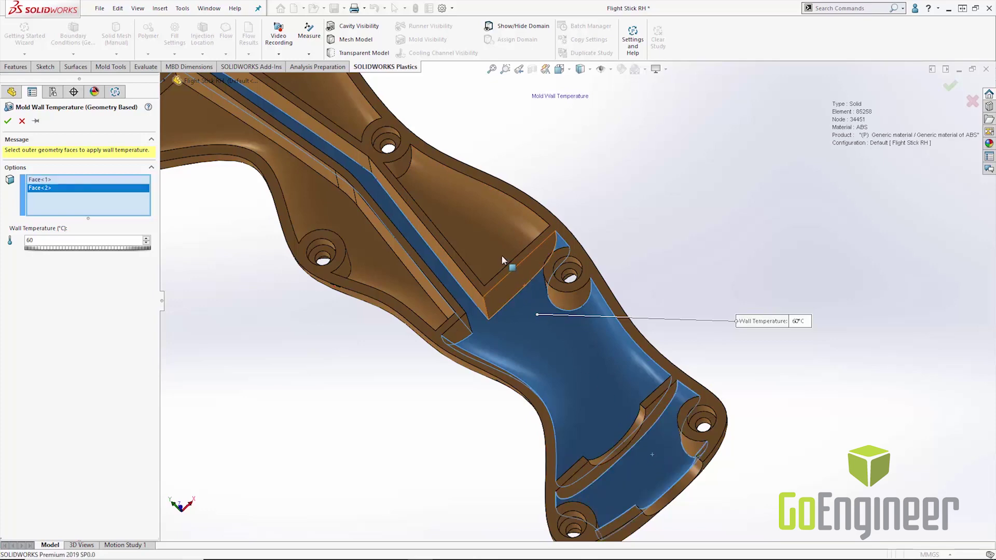
{"action": "left_click", "coordinate": [492, 235]}
{"action": "left_click", "coordinate": [364, 256]}
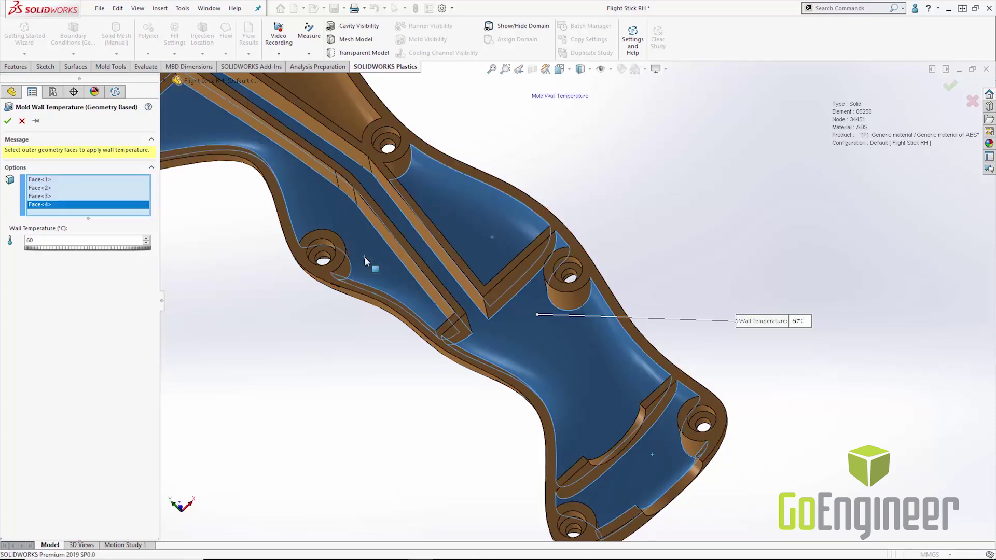
{"action": "key", "text": "Return"}
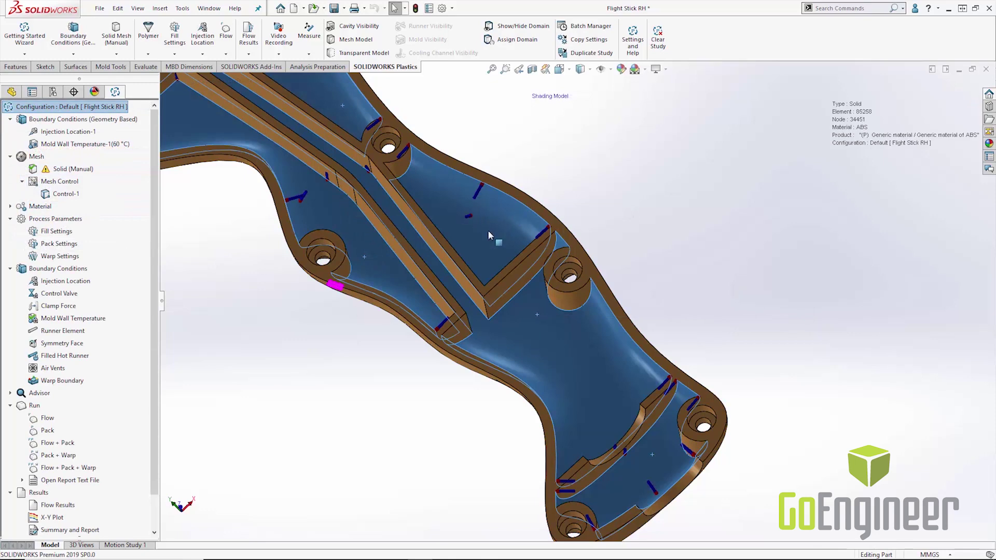
{"action": "scroll", "coordinate": [488, 236], "scroll_direction": "down", "scroll_amount": 5}
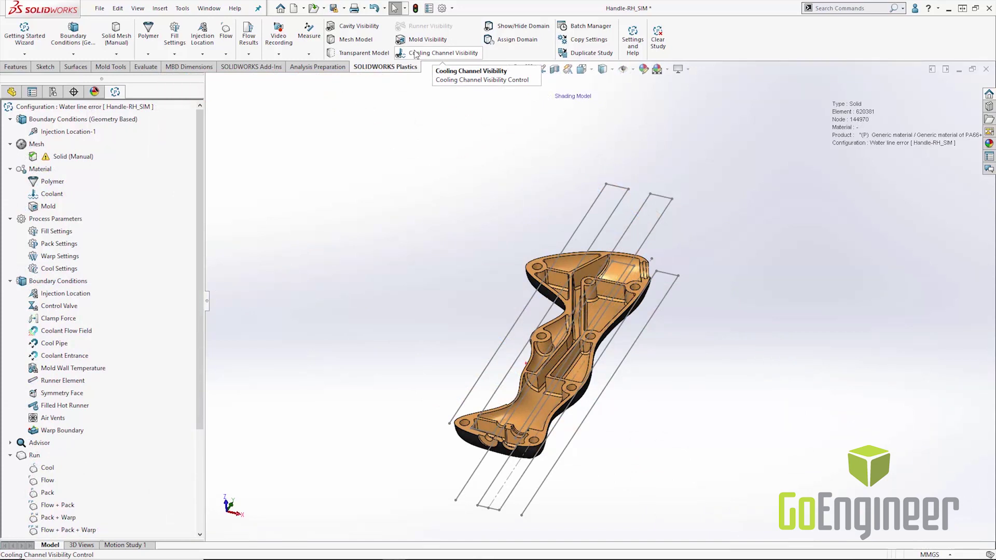
Turn on mesh and cooling-channel display for Handle-RH_SIM and open Solid Mesh (Manual)
{"action": "left_click", "coordinate": [367, 42]}
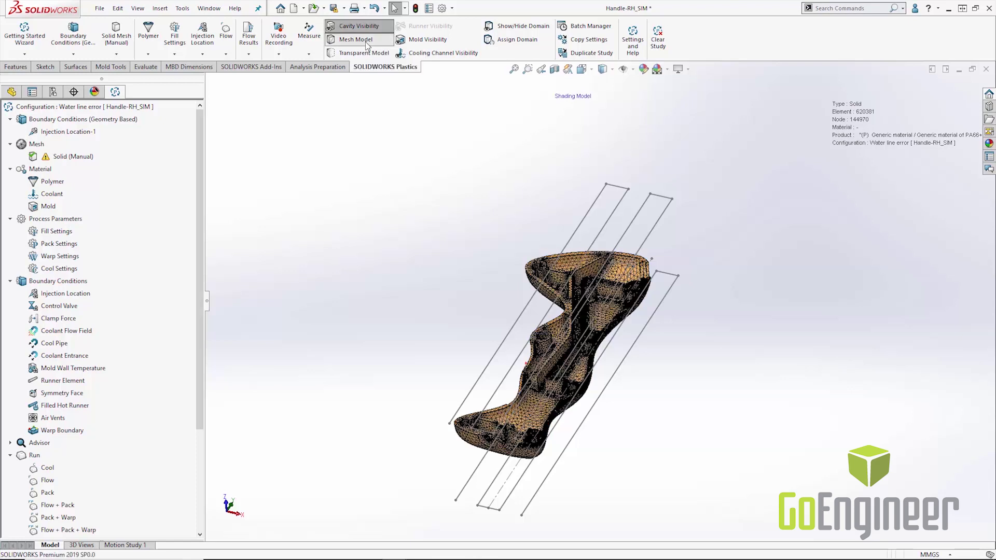
{"action": "left_click", "coordinate": [429, 54]}
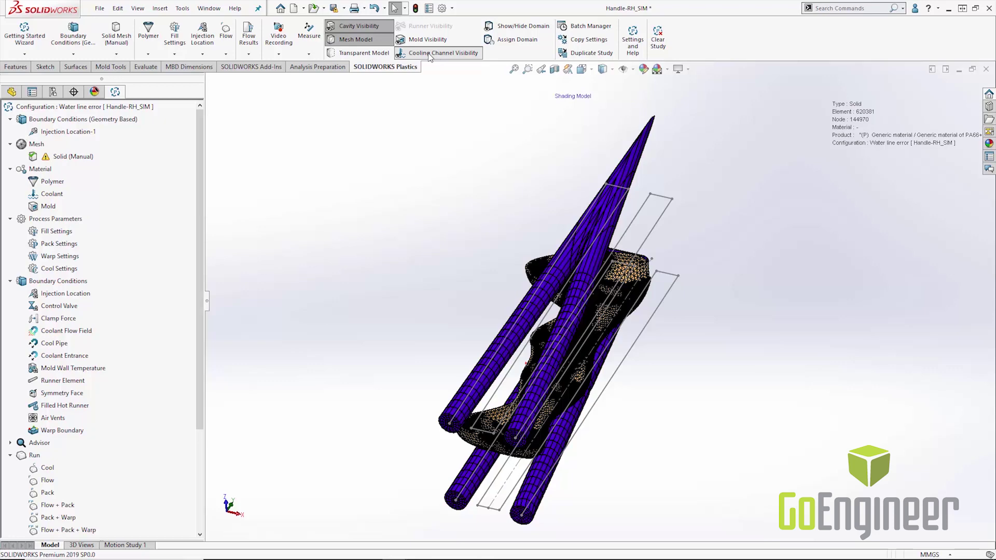
{"action": "double_click", "coordinate": [88, 158]}
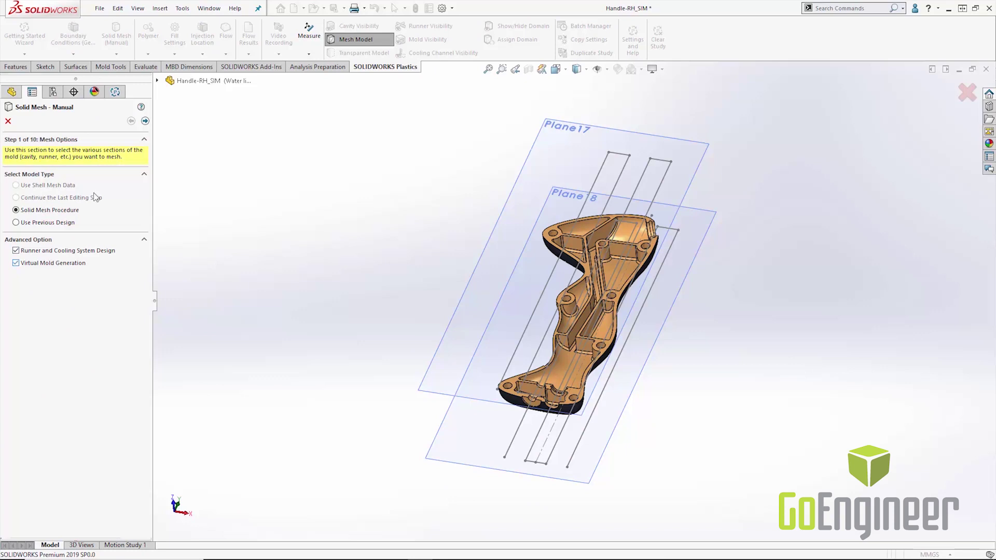
Reuse the previous meshing parameters and select all cooling-channel segments for meshing
{"action": "left_click", "coordinate": [145, 121]}
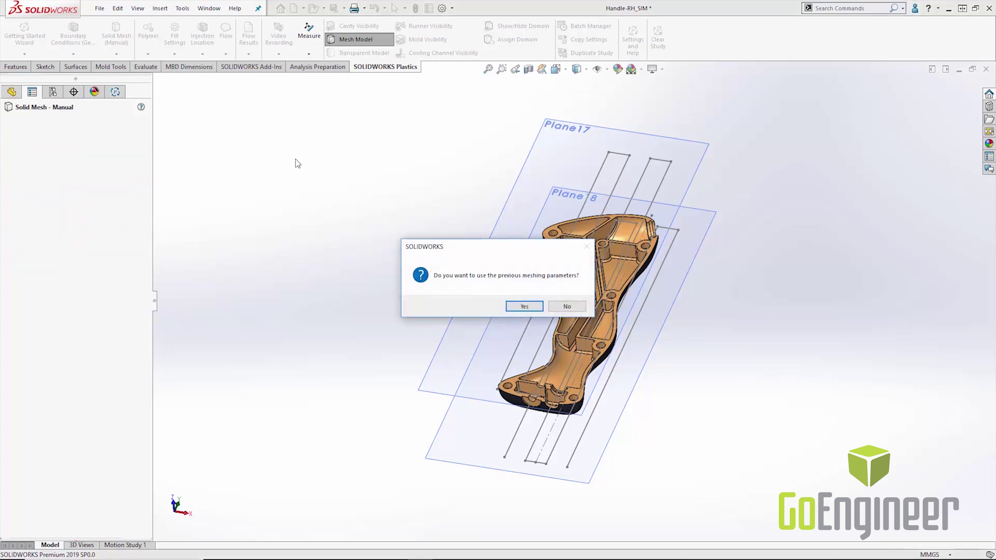
{"action": "left_click", "coordinate": [524, 307]}
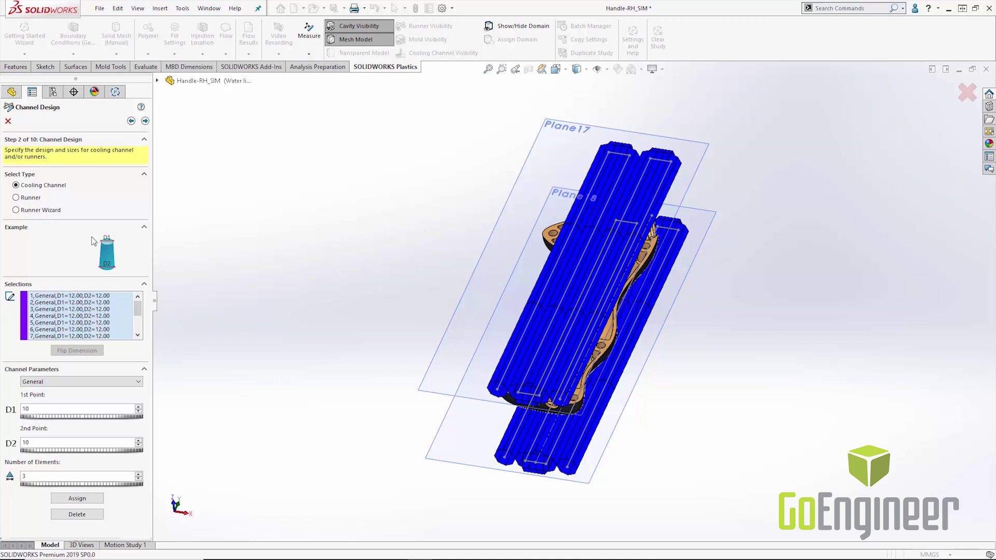
{"action": "left_click", "coordinate": [84, 296]}
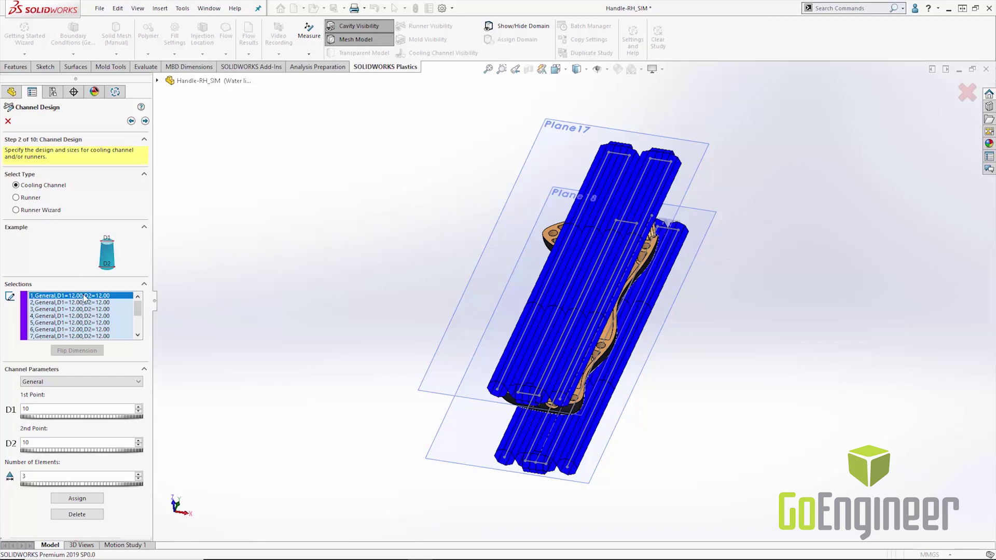
{"action": "scroll", "coordinate": [81, 314], "scroll_direction": "down", "scroll_amount": 3}
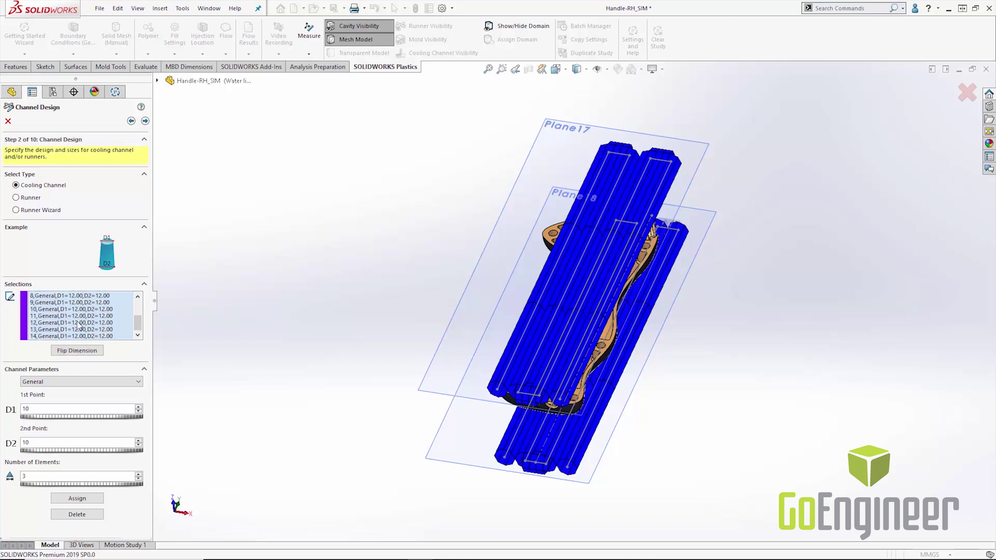
{"action": "left_click", "coordinate": [79, 336], "text": "shift"}
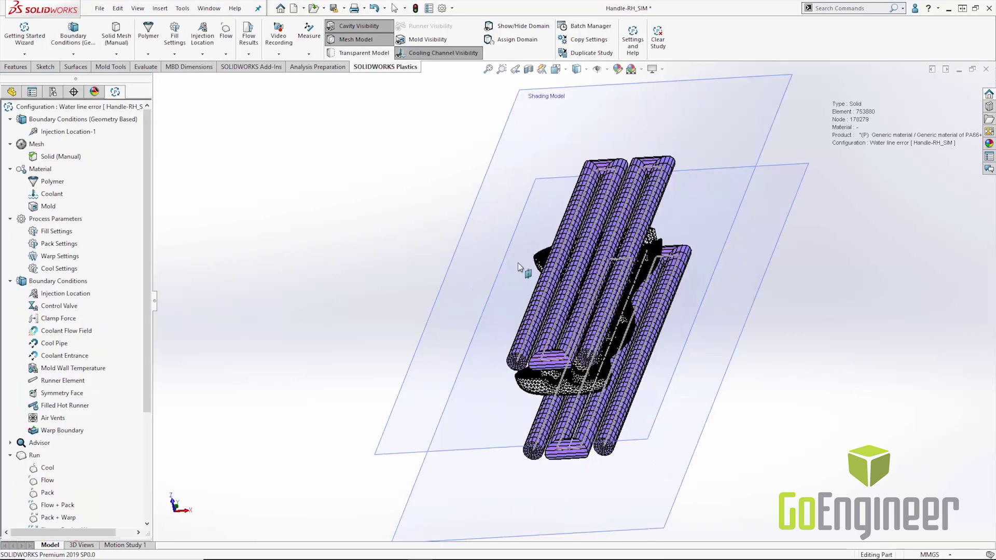
{"action": "scroll", "coordinate": [617, 302], "scroll_direction": "down", "scroll_amount": 3}
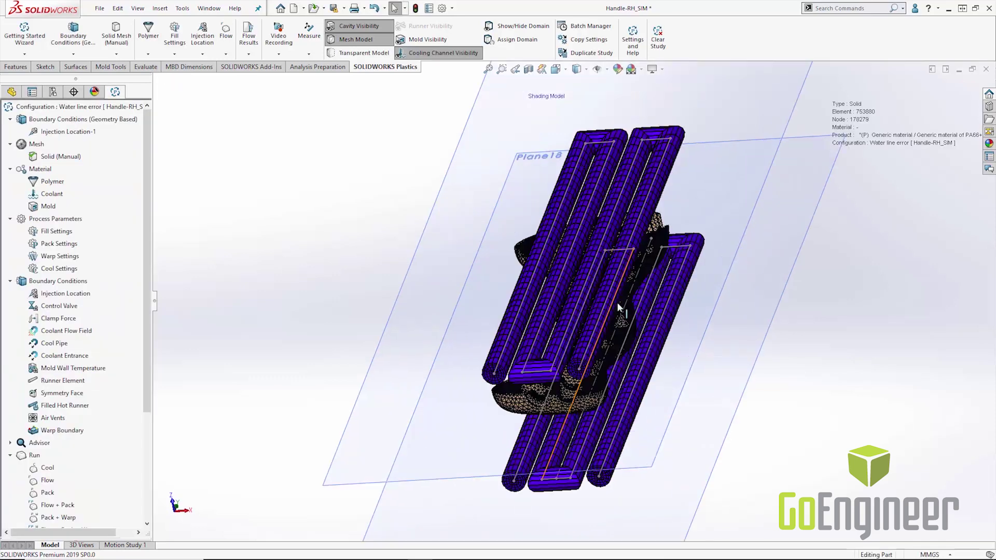
{"action": "scroll", "coordinate": [656, 212], "scroll_direction": "down", "scroll_amount": 2}
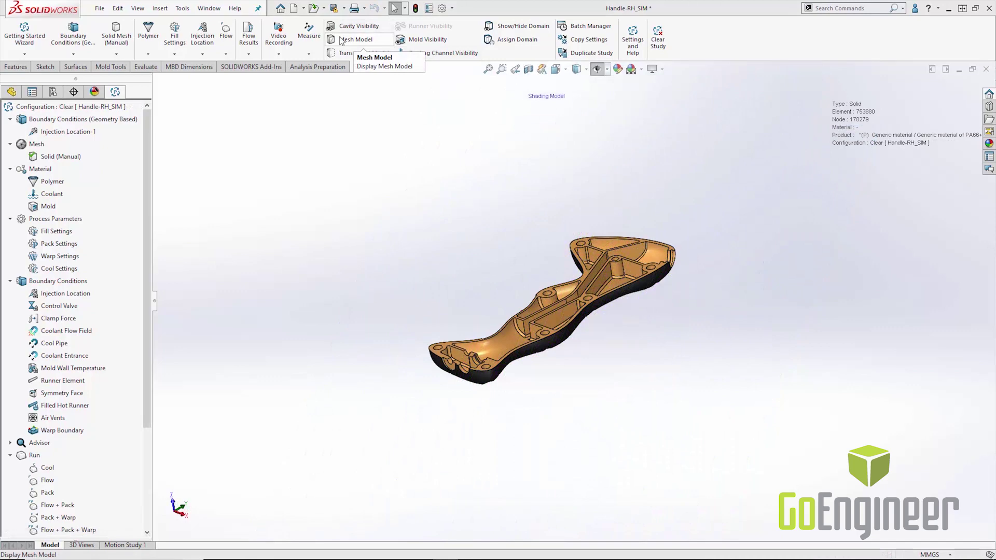
Show the part mesh, mold mesh and cooling channels, then clear all study data
{"action": "left_click", "coordinate": [342, 40]}
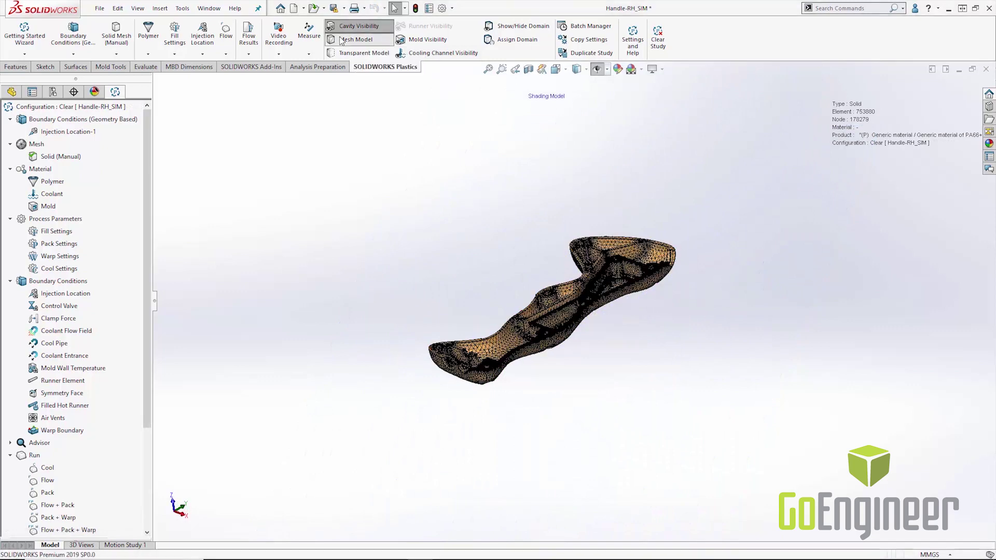
{"action": "left_click", "coordinate": [417, 40]}
{"action": "left_click", "coordinate": [419, 53]}
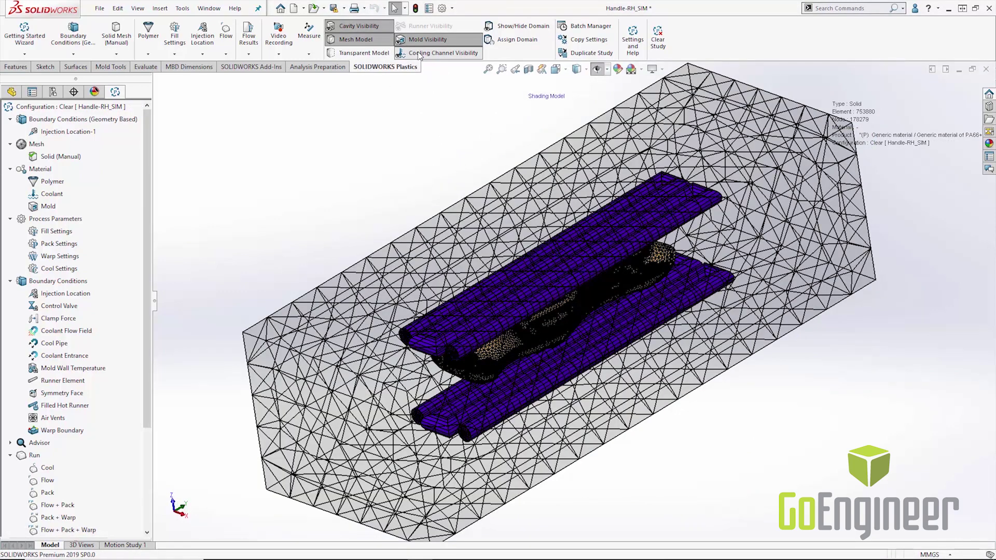
{"action": "left_click", "coordinate": [658, 40]}
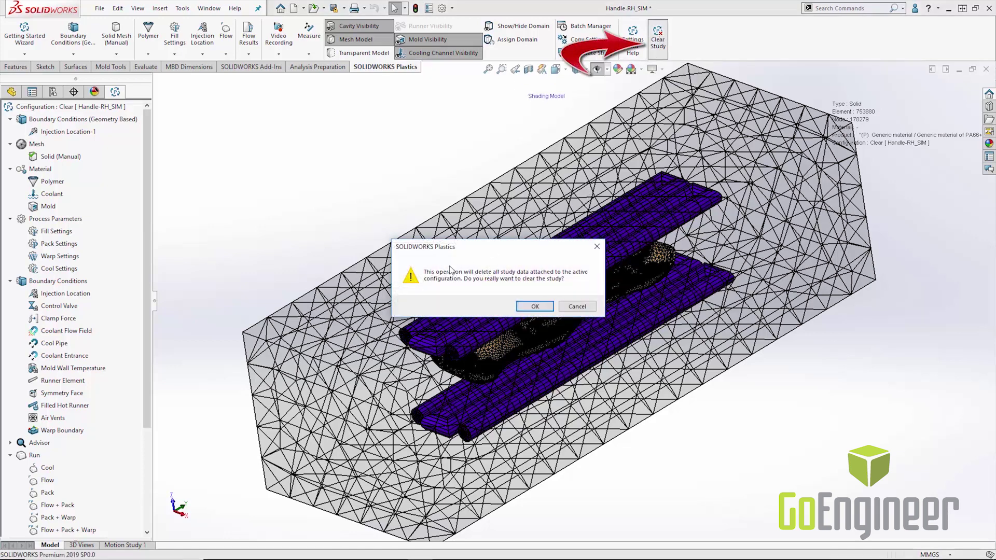
{"action": "left_click", "coordinate": [535, 306]}
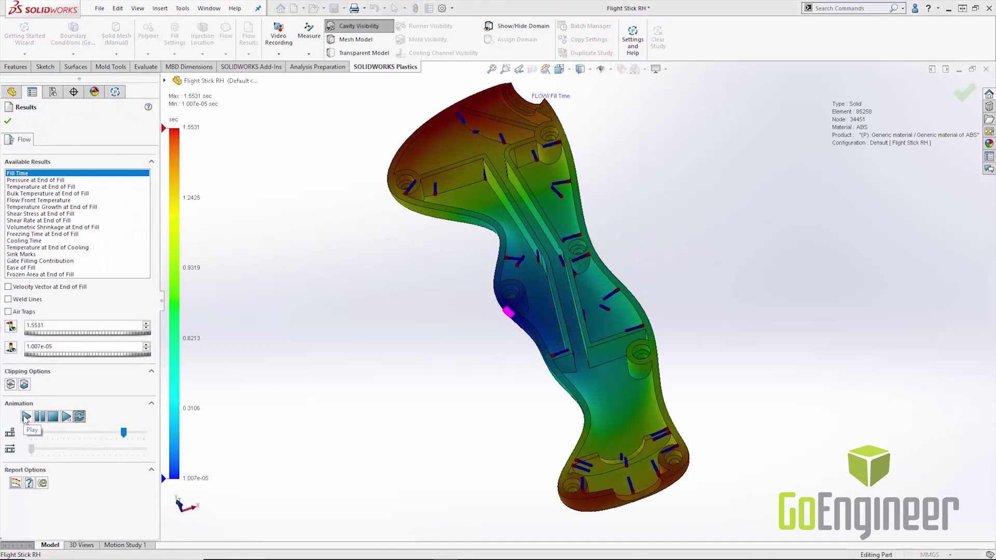
Play the Fill Time animation for Flight Stick RH
{"action": "left_click", "coordinate": [25, 417]}
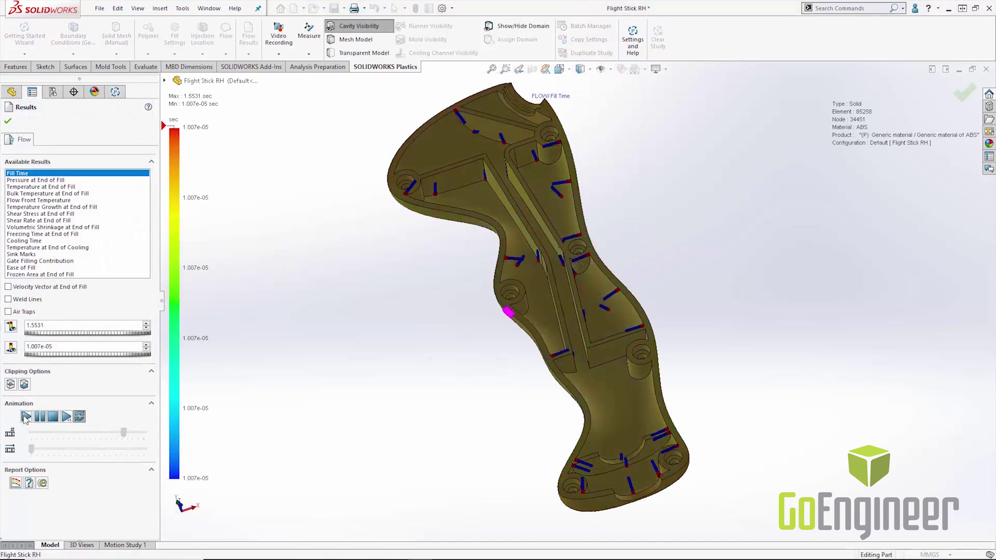